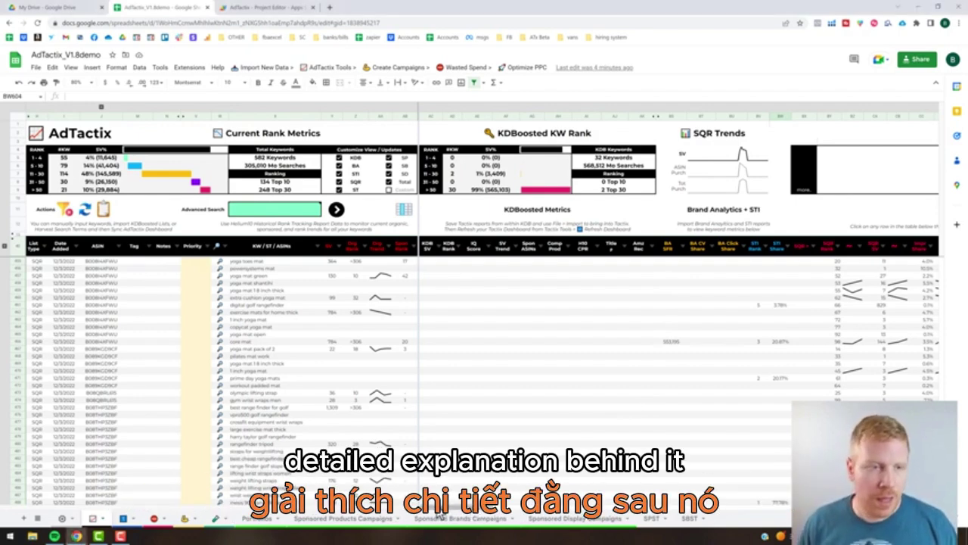
# - Filter the List Type column to show only the KDB entries
pyautogui.click(47, 252)
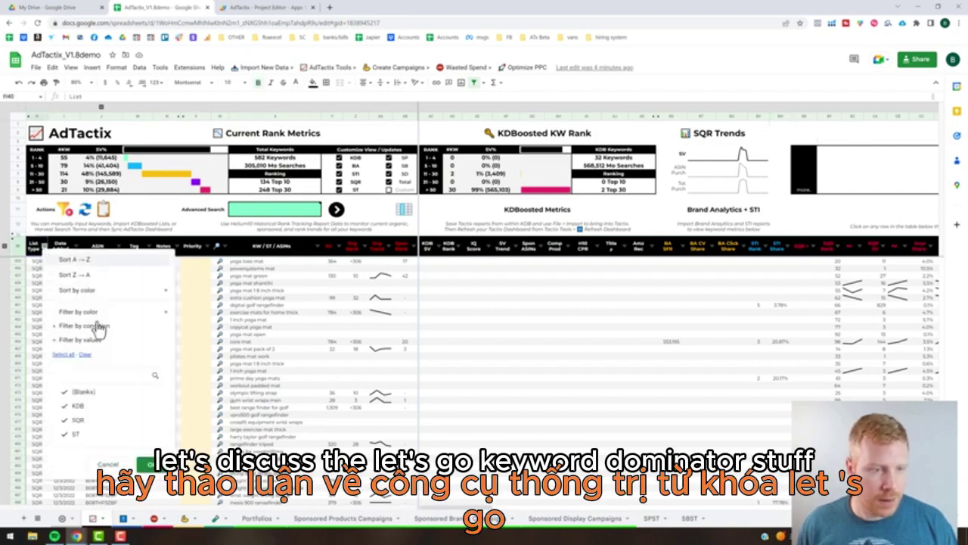
pyautogui.click(84, 354)
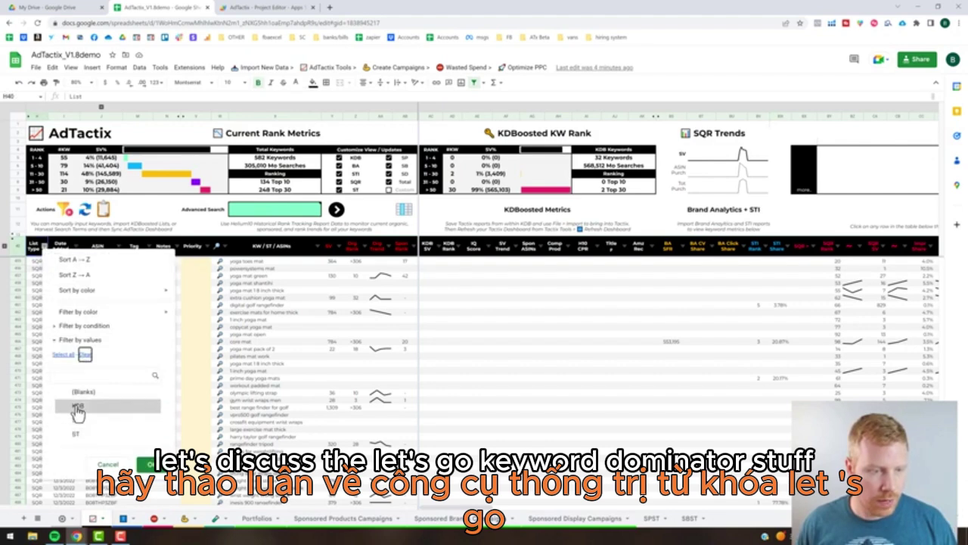
pyautogui.click(76, 406)
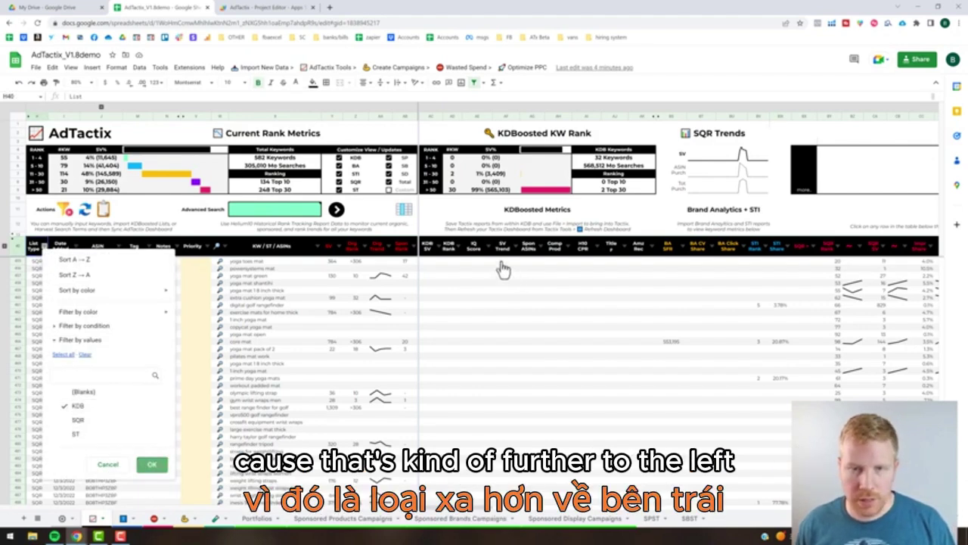
pyautogui.click(370, 166)
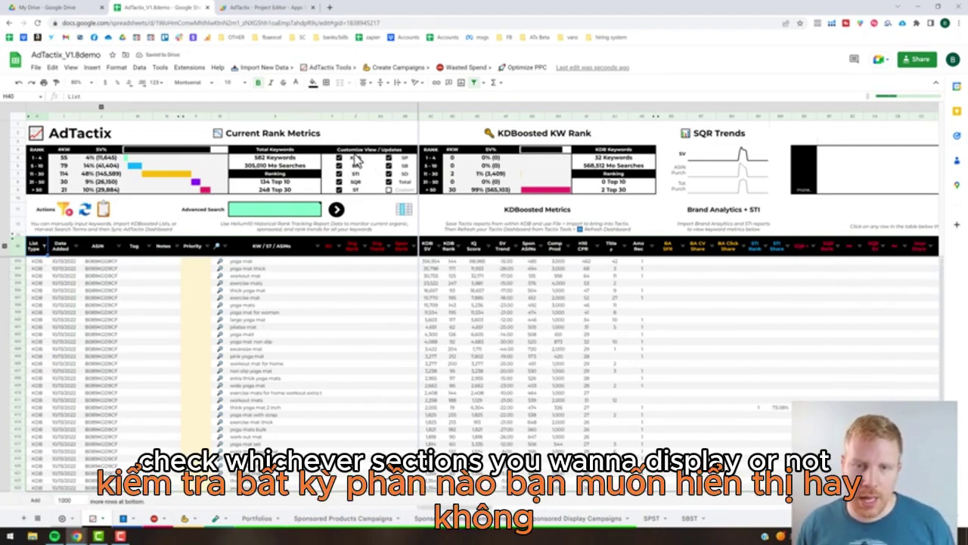
pyautogui.click(403, 212)
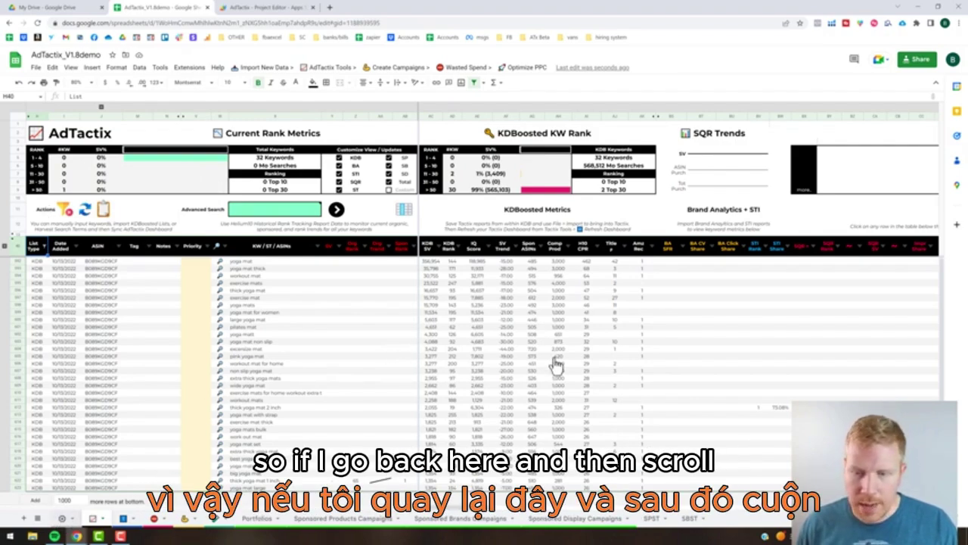
# - Open the settings sheet and examine the Rank Threshold Settings with their minimum and maximum organic positions
pyautogui.hotkey('ctrl', 'shift', 'pageup')
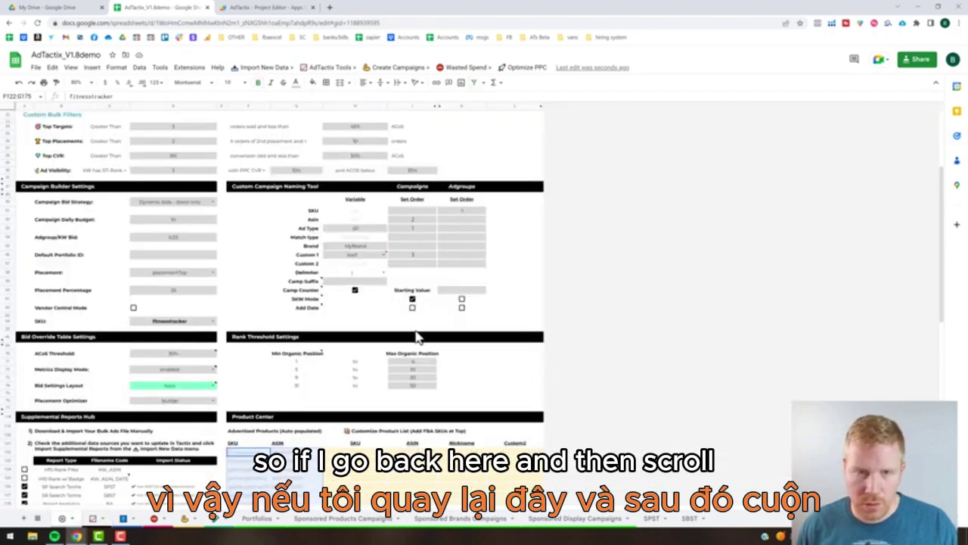
pyautogui.scroll(-3, 417, 335)
pyautogui.scroll(-6, 417, 335)
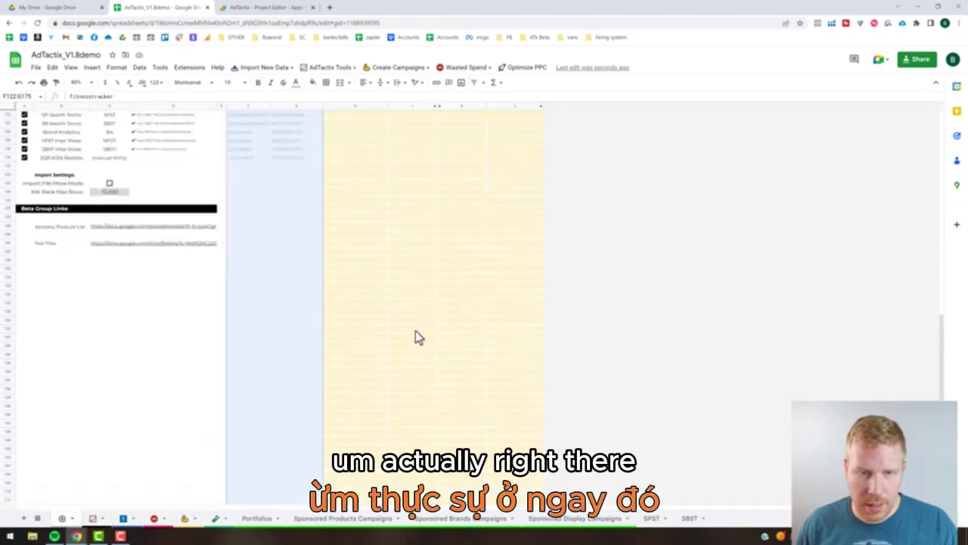
pyautogui.scroll(5, 417, 338)
pyautogui.scroll(5, 346, 325)
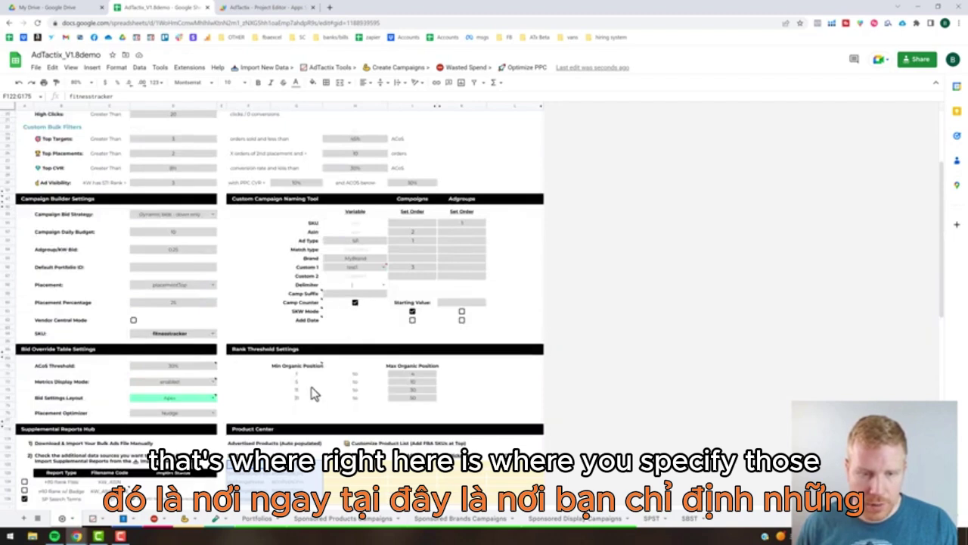
pyautogui.click(503, 389)
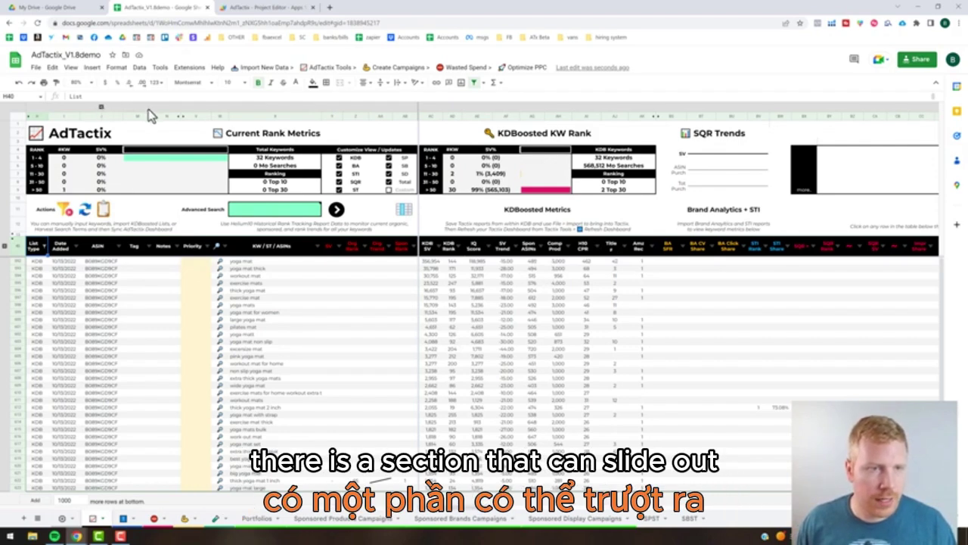
# - Expand the grouped SKU and Nickname columns in the keyword dashboard and select the first row's Nickname cell
pyautogui.click(101, 109)
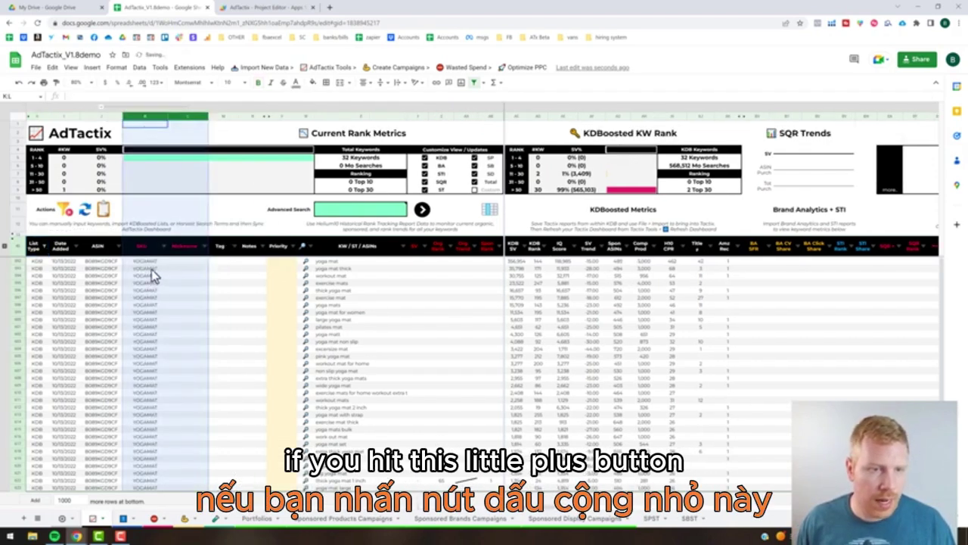
pyautogui.click(203, 261)
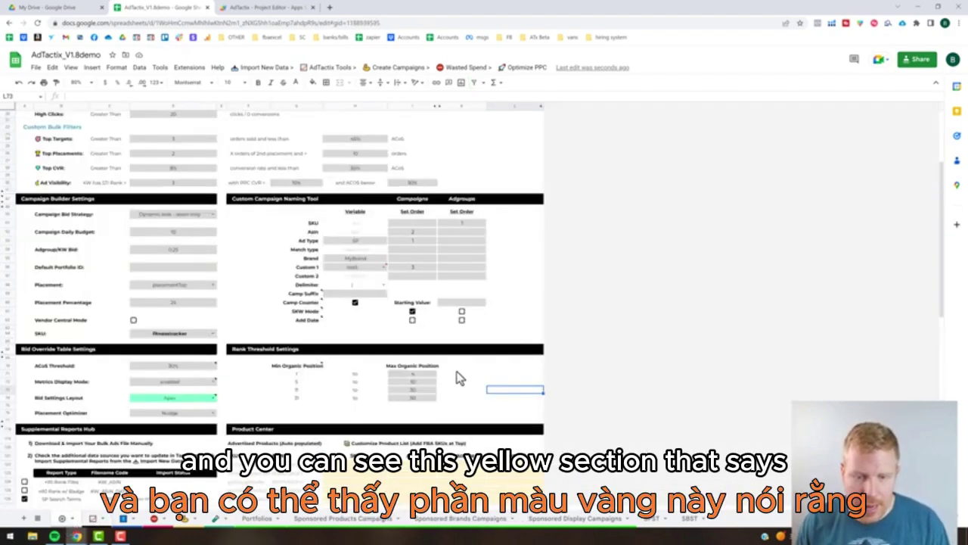
# - In the settings sheet's Product Center, copy all advertised SKUs and ASINs into the Customize Product List
pyautogui.scroll(-4, 456, 376)
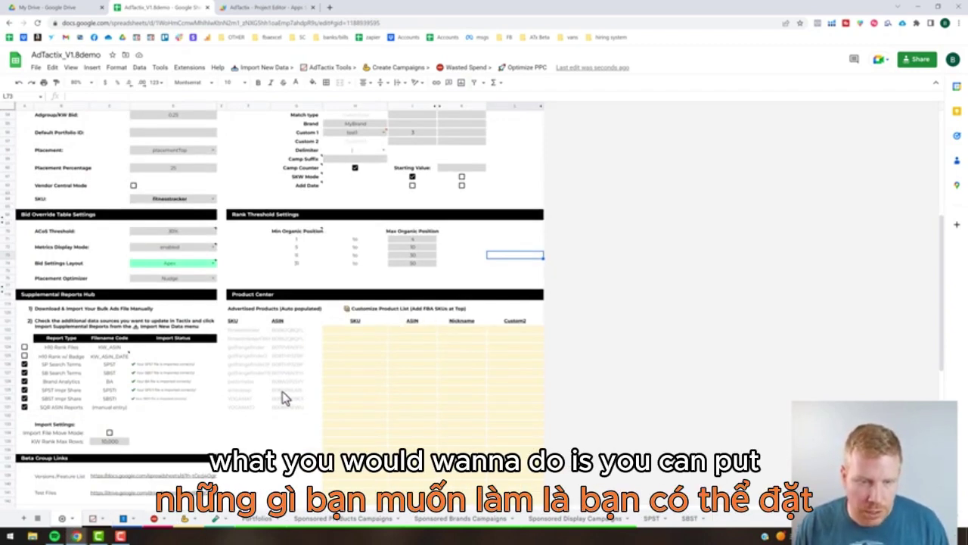
pyautogui.moveTo(248, 329); pyautogui.dragTo(295, 408)
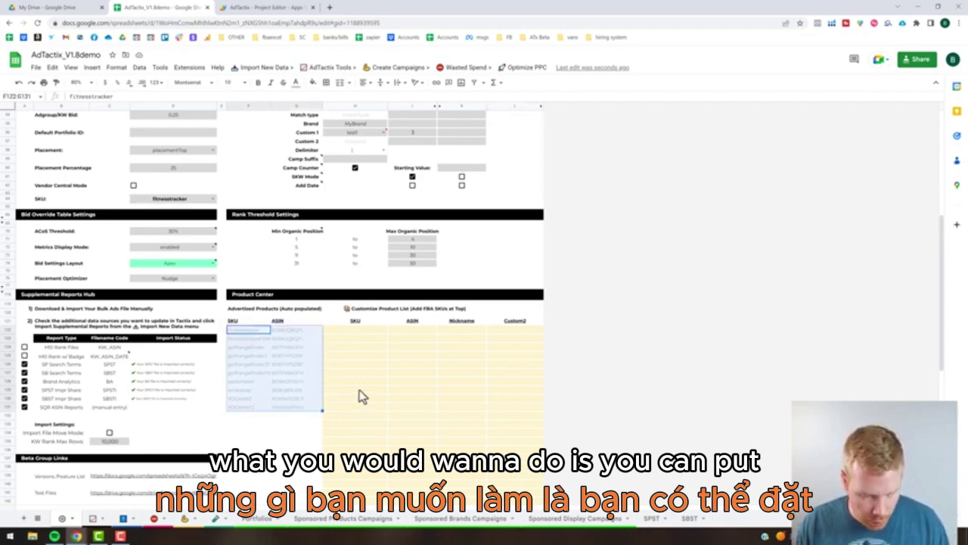
pyautogui.hotkey('ctrl', 'c')
pyautogui.click(379, 331)
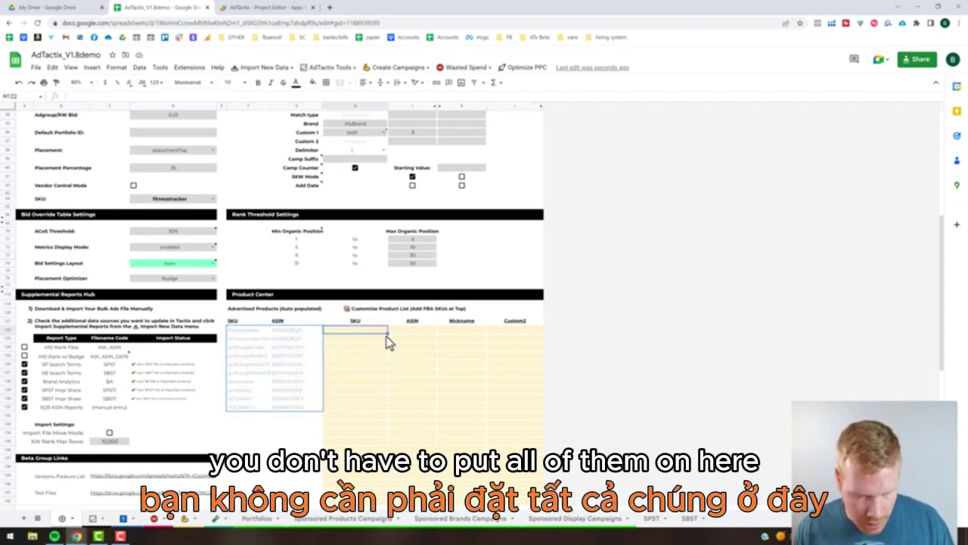
pyautogui.hotkey('ctrl', 'v')
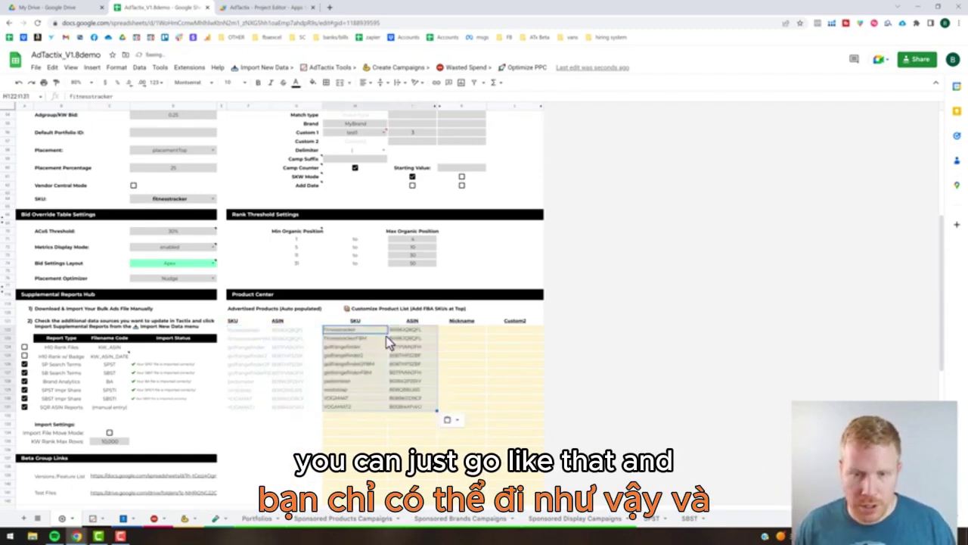
# - Enter product1 as the nickname of the fitnesstracker SKU in the Customize Product List
pyautogui.click(467, 330)
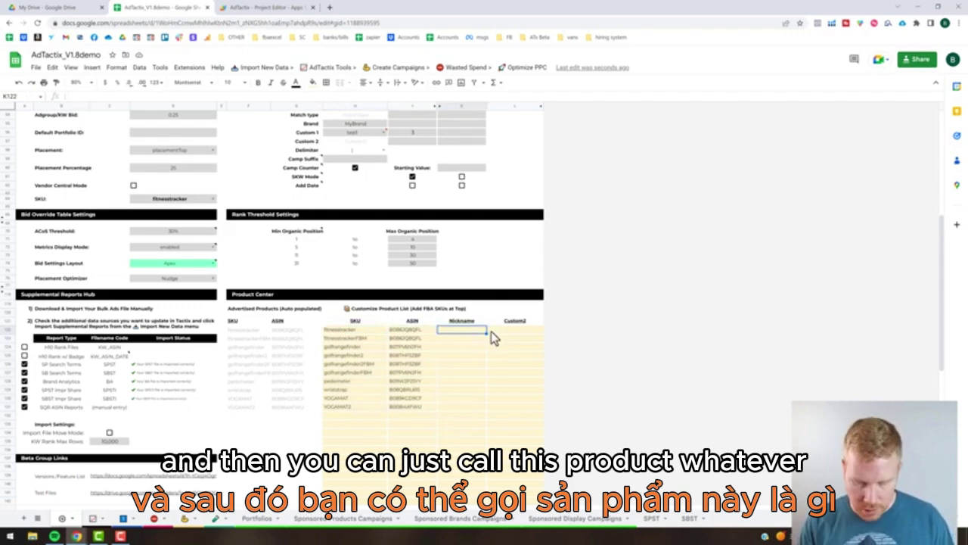
pyautogui.write('pro')
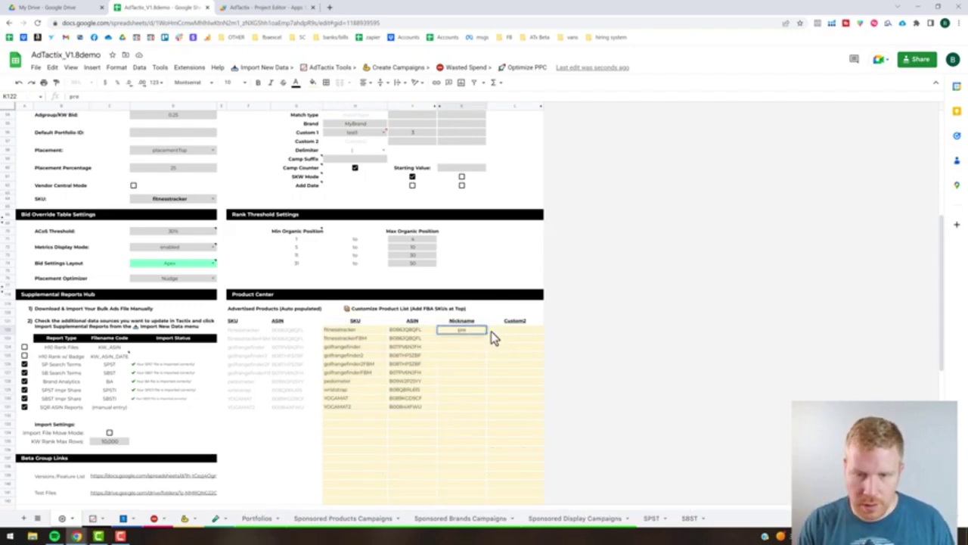
pyautogui.write('duct1')
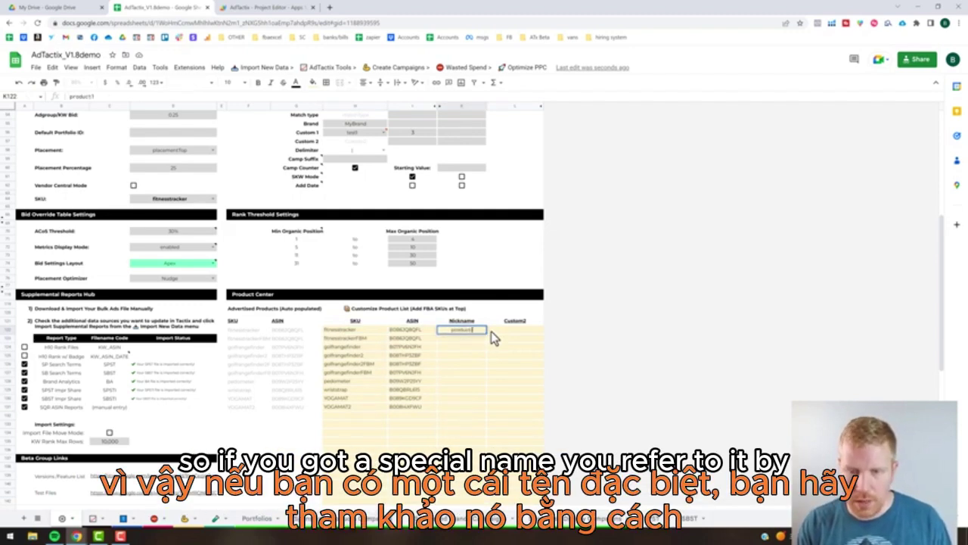
pyautogui.press('Return')
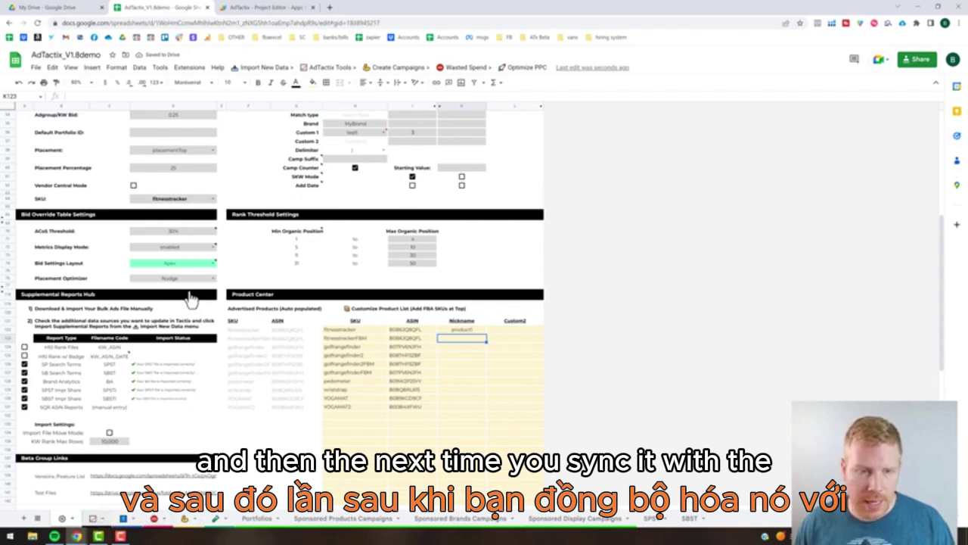
# - Return to the keyword dashboard, collapse the SKU and Nickname columns, and examine the Tag, Notes, Priority, search link and keyword cells
pyautogui.click(154, 251)
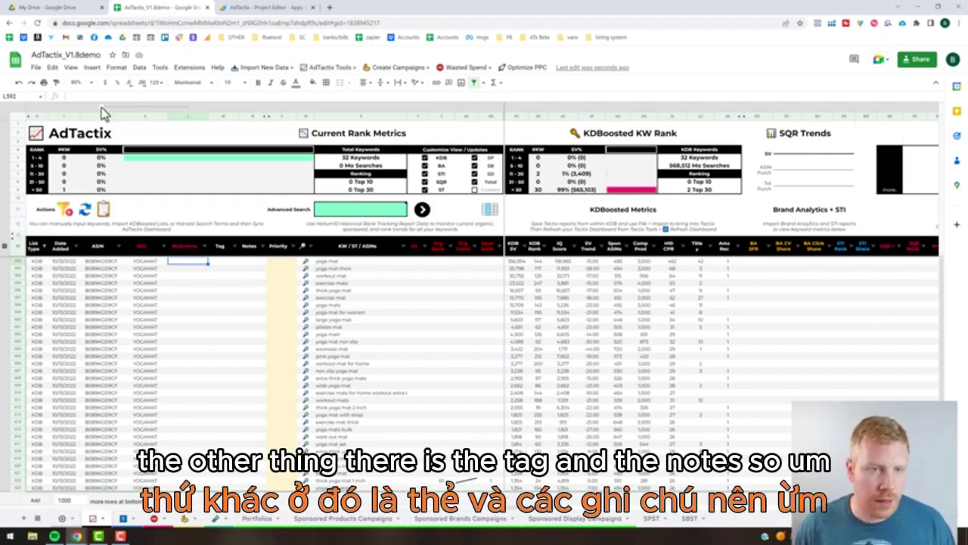
pyautogui.click(245, 260)
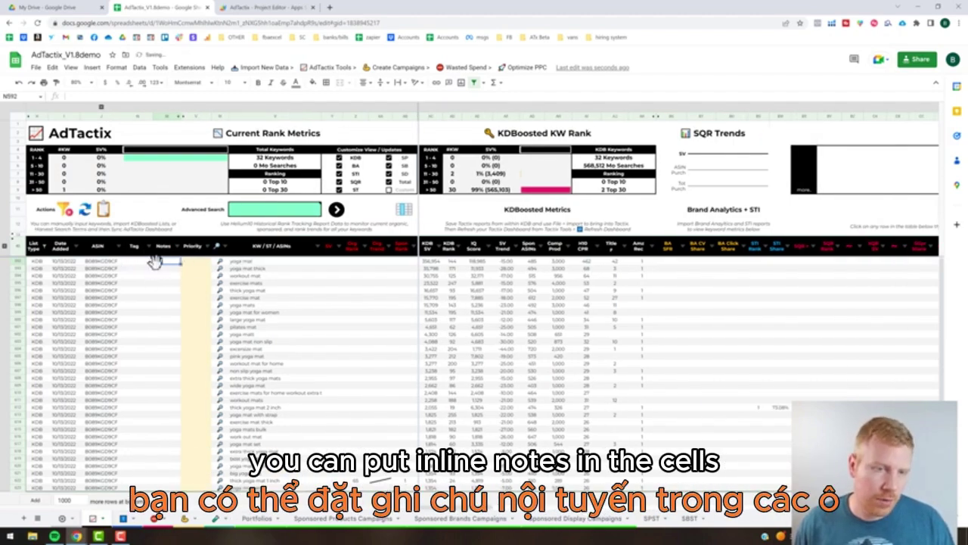
pyautogui.click(139, 261)
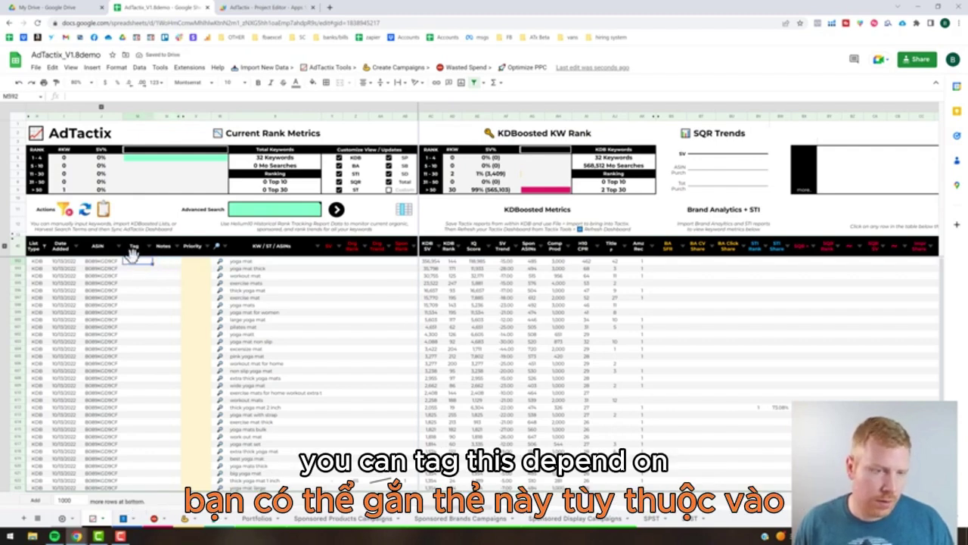
pyautogui.rightClick(172, 264)
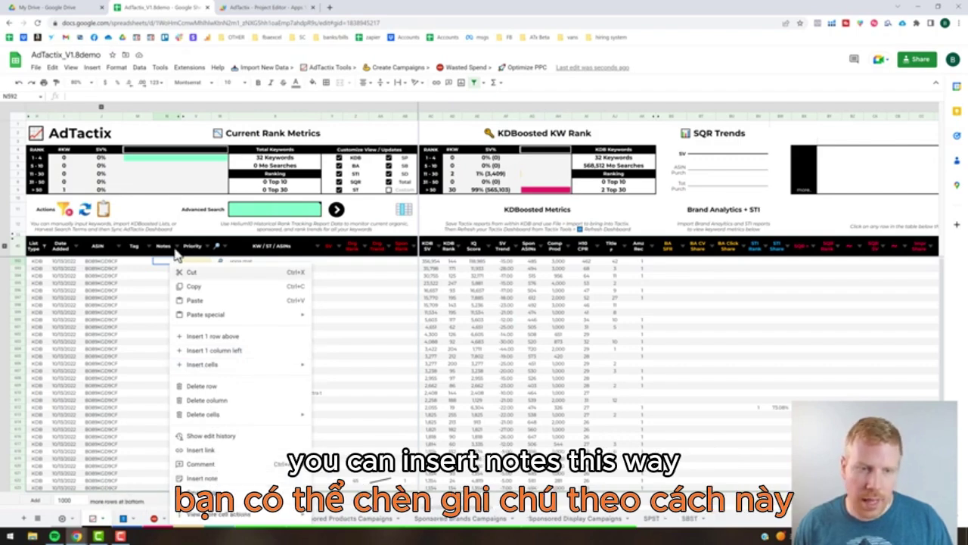
pyautogui.click(138, 276)
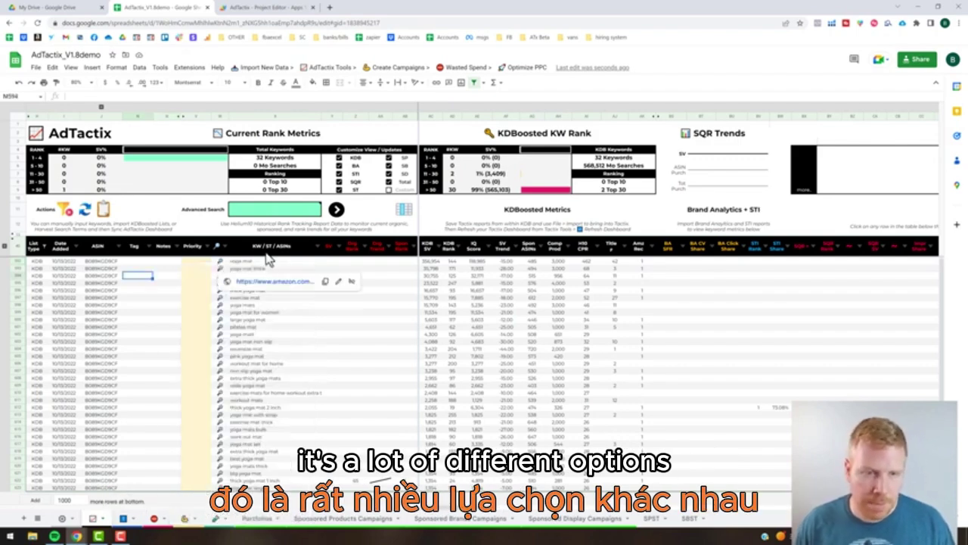
pyautogui.moveTo(223, 268)
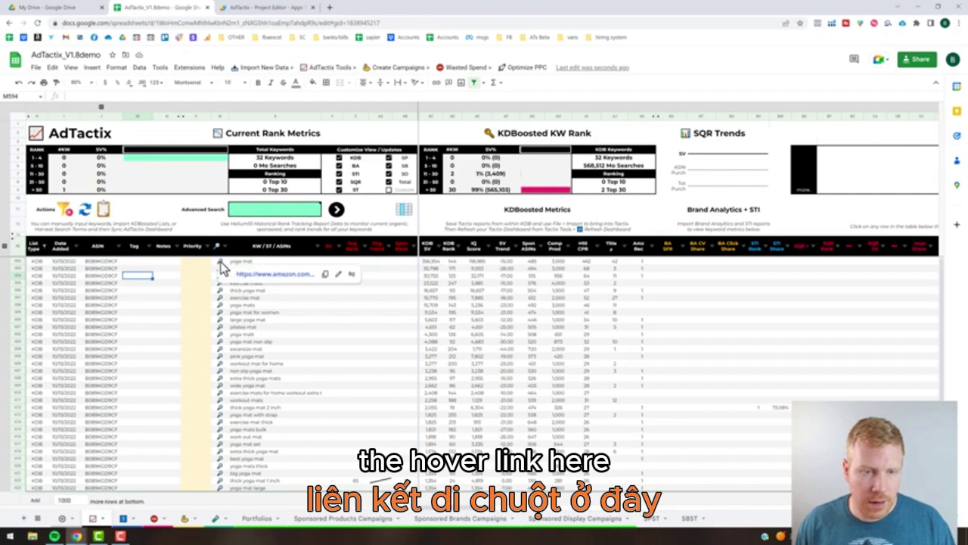
pyautogui.click(288, 260)
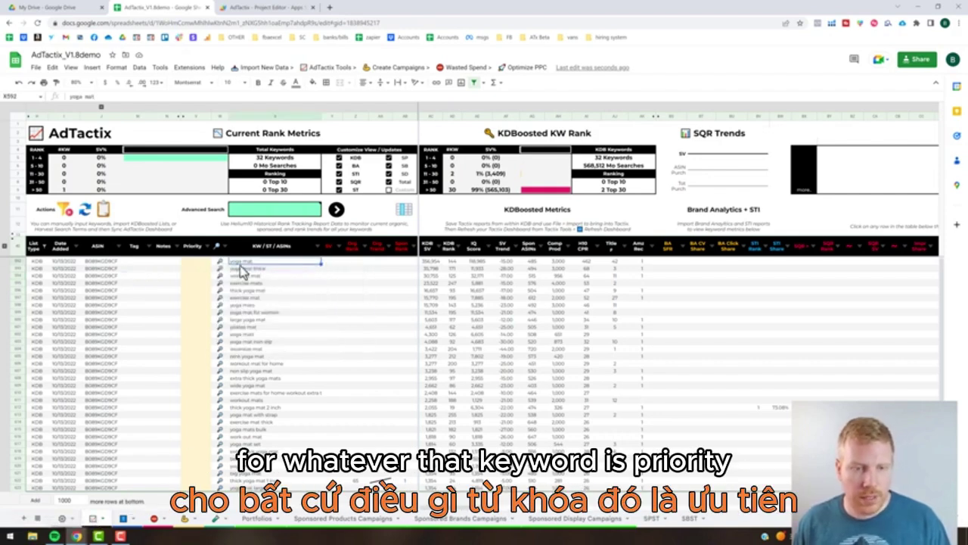
pyautogui.click(192, 262)
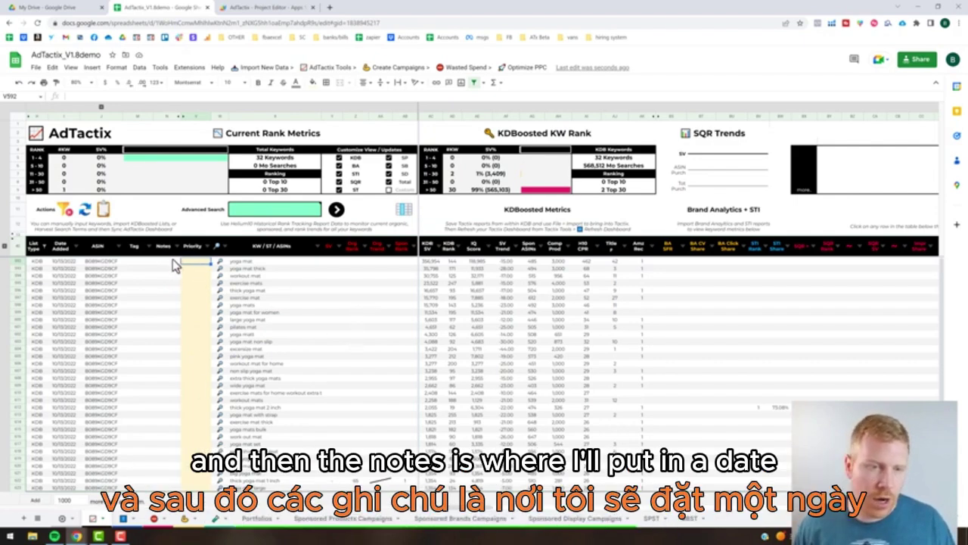
pyautogui.press('Left')
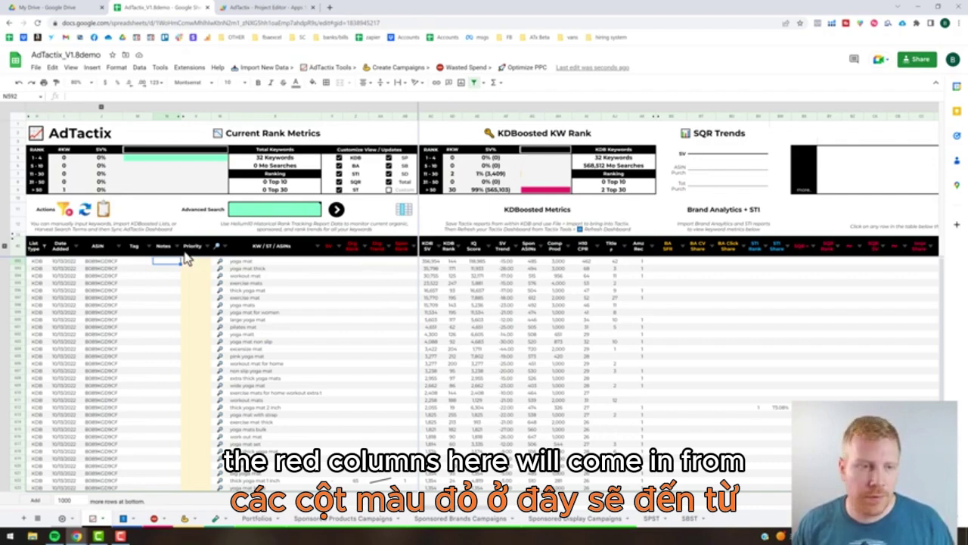
# - Reset the List Type filter to include KDB, blanks, SQR and ST entries
pyautogui.click(46, 248)
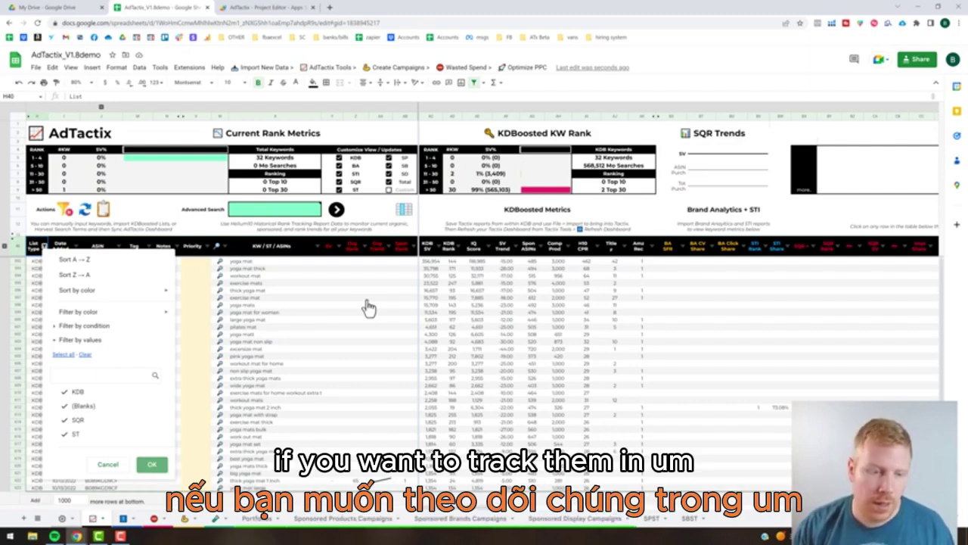
pyautogui.click(231, 433)
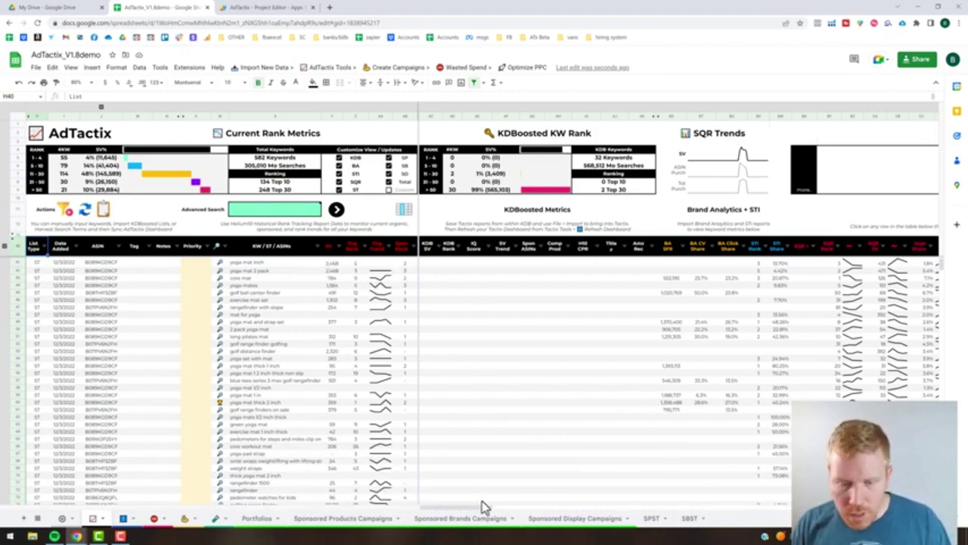
# - Examine the Brand Analytics, Search Query Performance and Search Term Summary Metrics columns of the keyword dashboard
pyautogui.moveTo(502, 508); pyautogui.dragTo(532, 513)
pyautogui.hscroll(2, 455, 270)
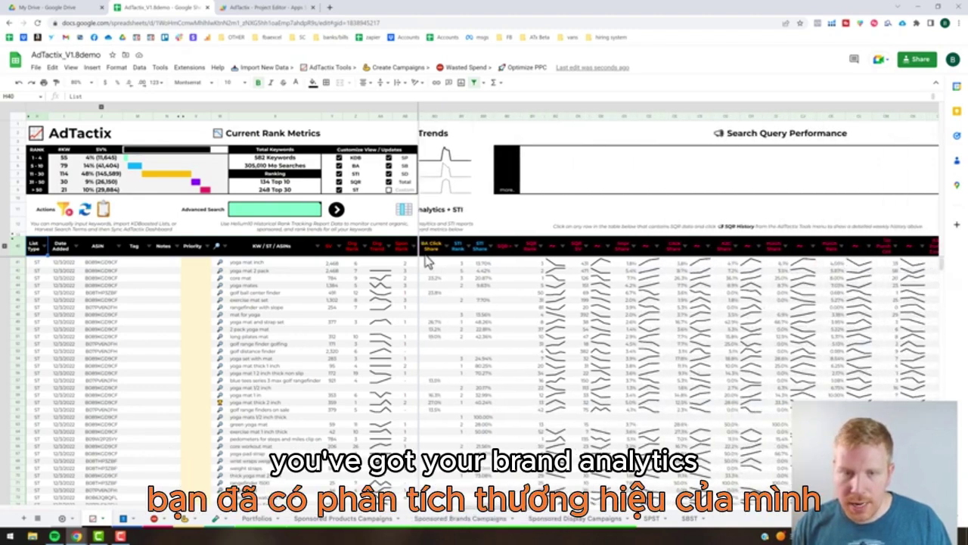
pyautogui.hscroll(-3, 504, 507)
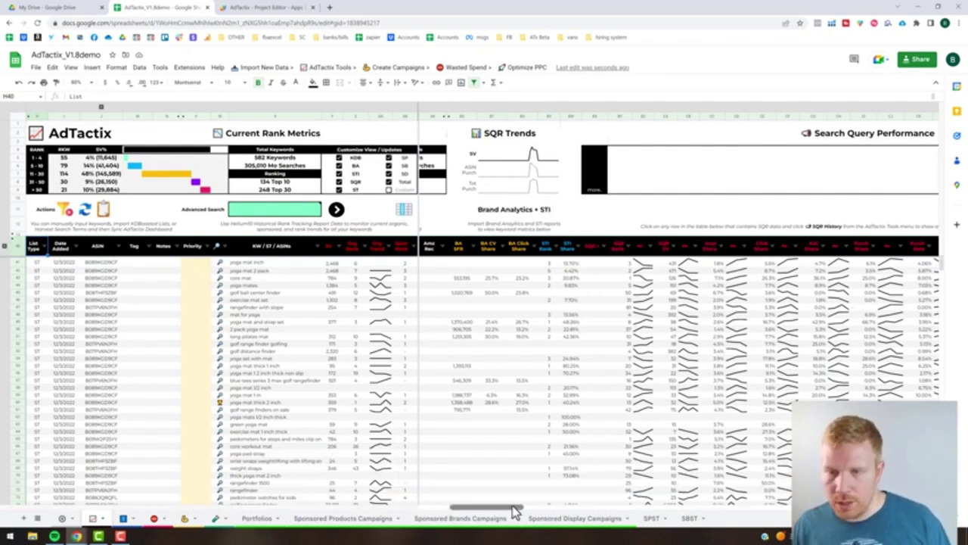
pyautogui.hscroll(3, 585, 329)
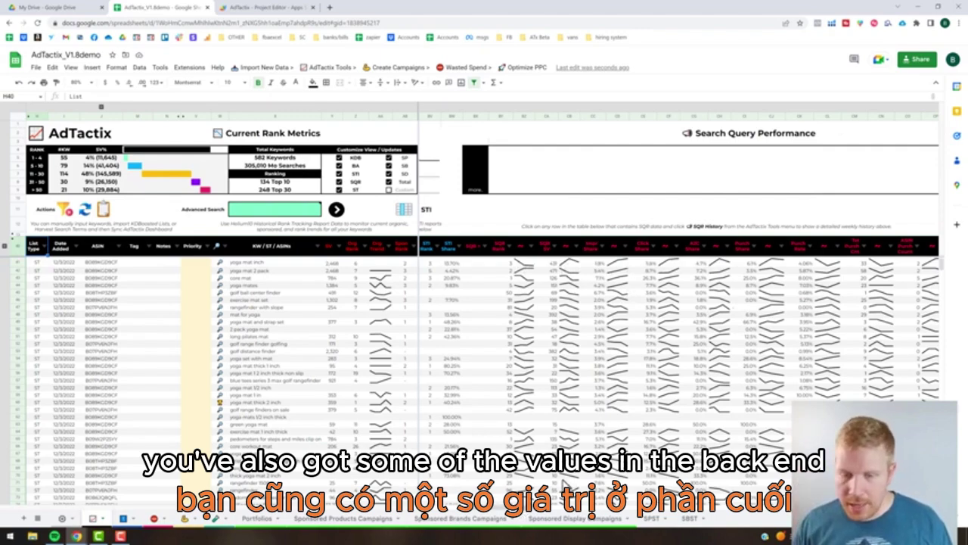
pyautogui.hscroll(10, 631, 281)
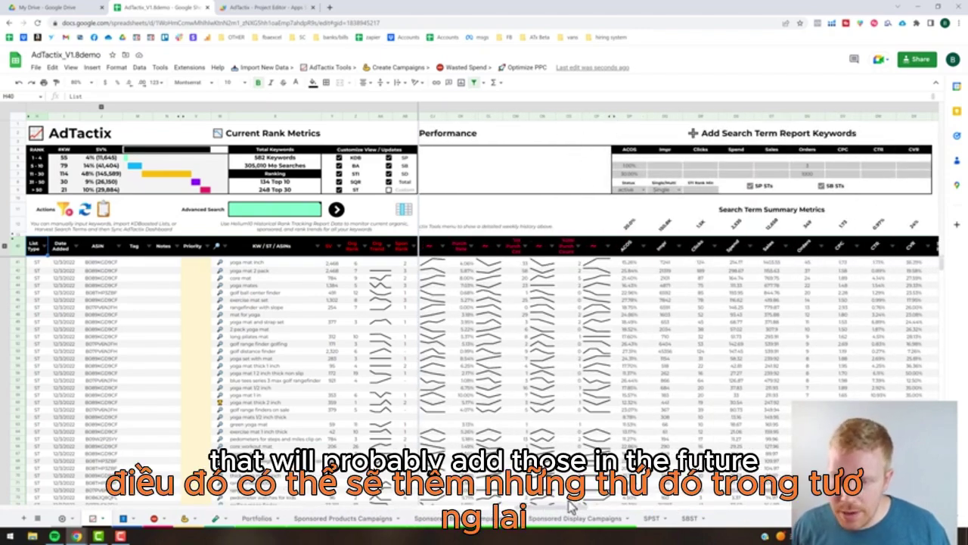
pyautogui.moveTo(571, 514); pyautogui.dragTo(549, 514)
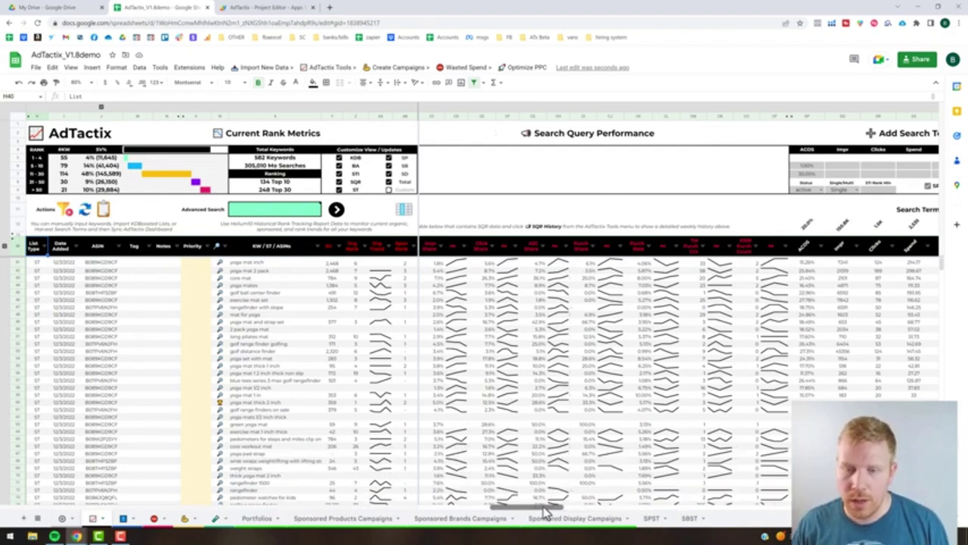
# - Show the SQR History of the "exercise mat set" keyword in the Search Query Performance section
pyautogui.moveTo(553, 513); pyautogui.dragTo(550, 513)
pyautogui.hscroll(-3, 665, 378)
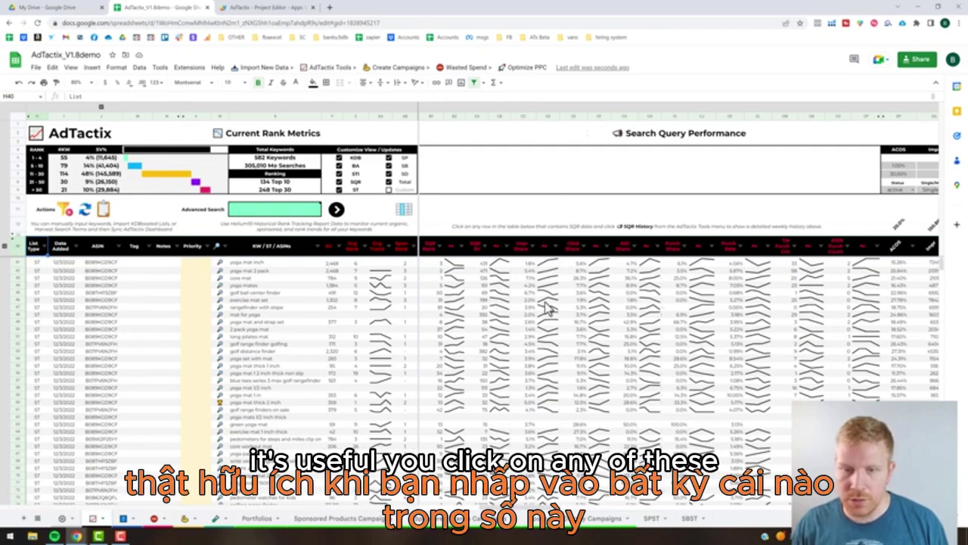
pyautogui.click(499, 299)
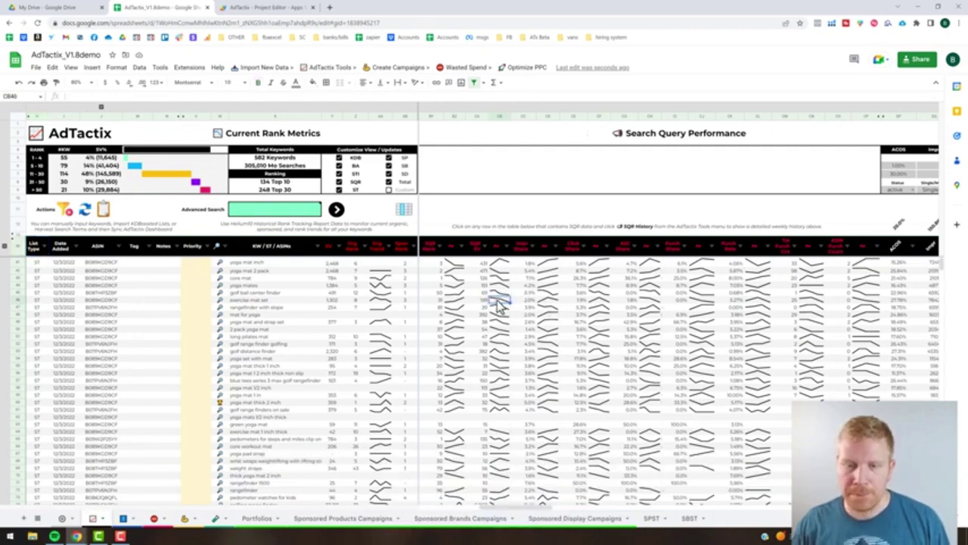
pyautogui.click(327, 67)
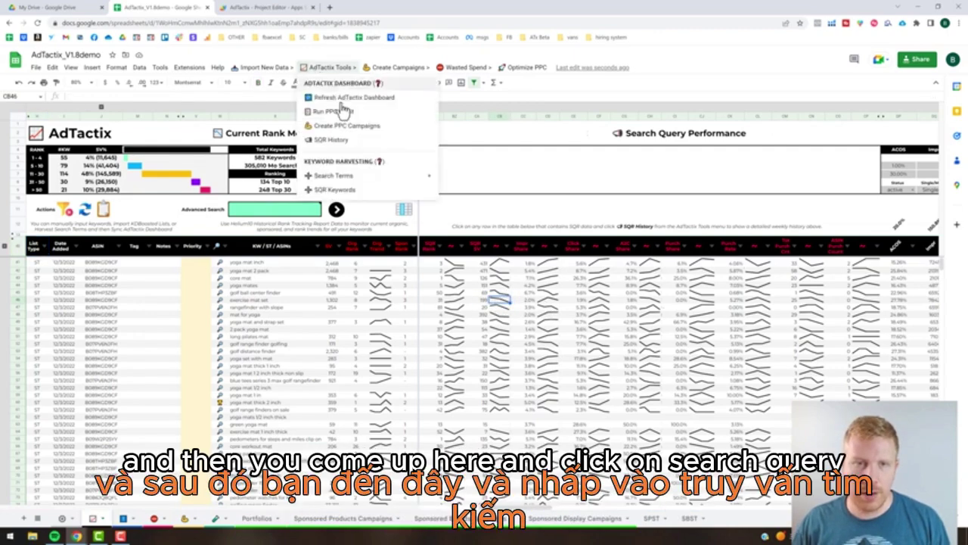
pyautogui.click(333, 141)
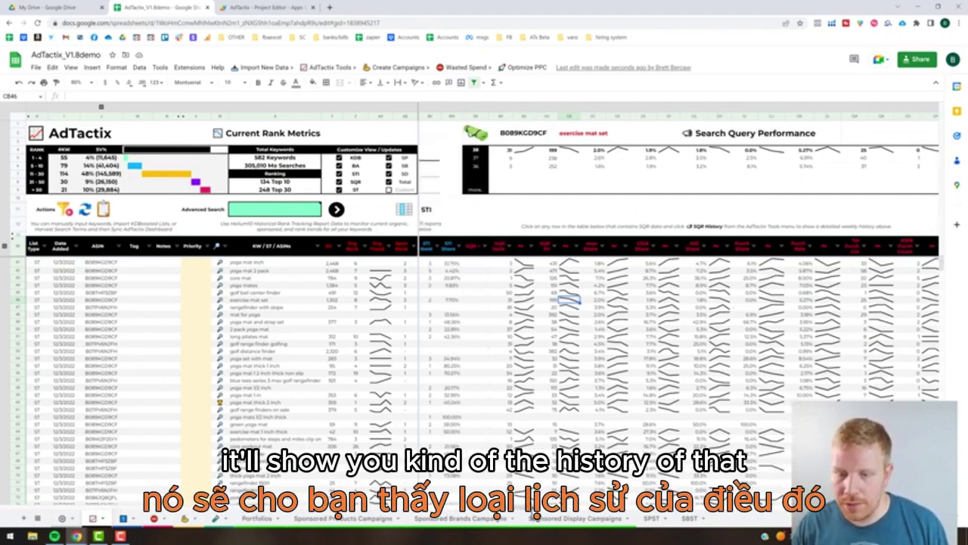
# - Examine the keyword's search query history, the Add Search Term Report Keywords area and the Search Term Summary Metrics columns
pyautogui.hscroll(3, 541, 506)
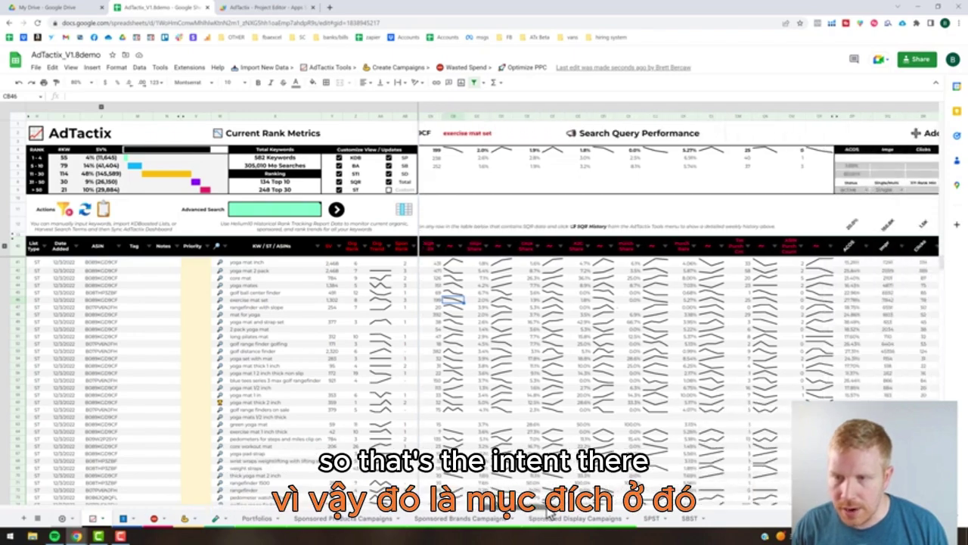
pyautogui.moveTo(551, 512); pyautogui.dragTo(593, 507)
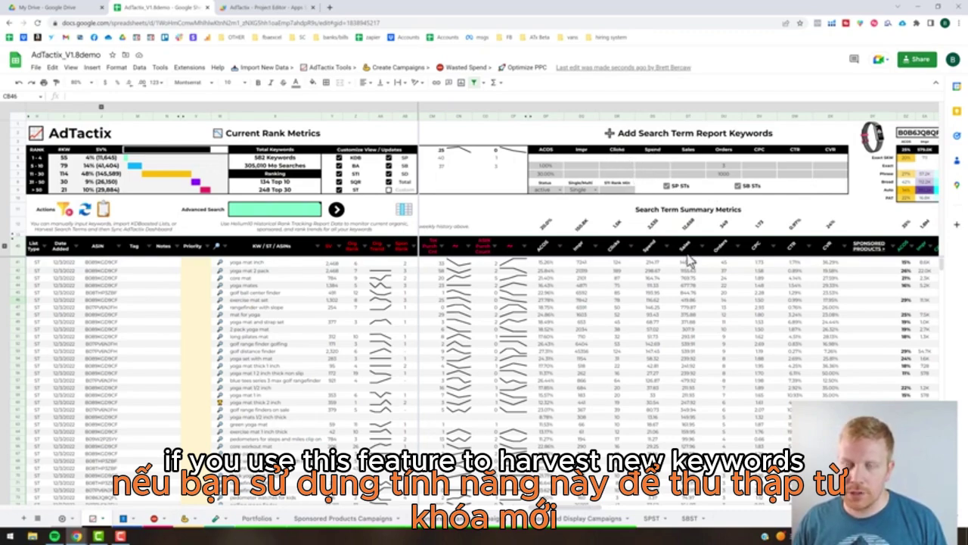
pyautogui.click(38, 310)
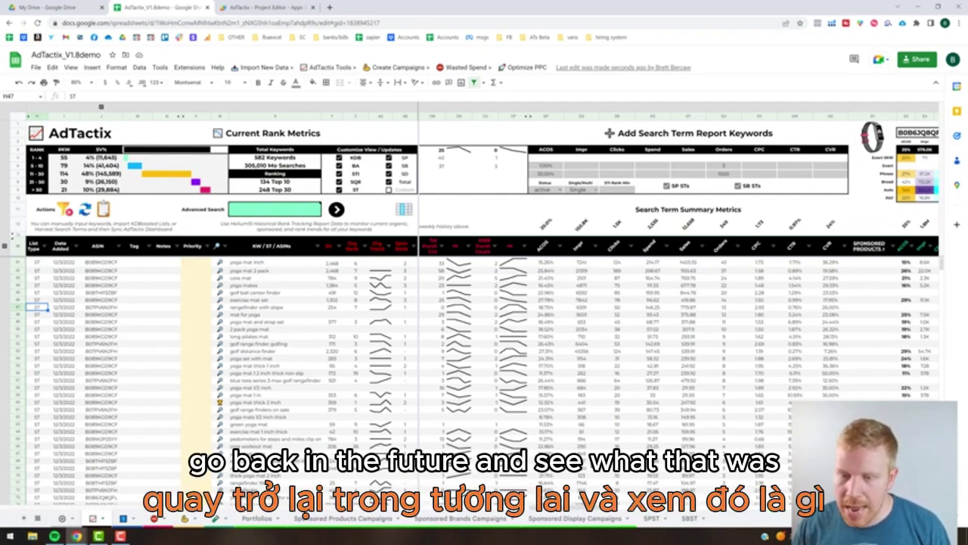
pyautogui.hscroll(4, 582, 514)
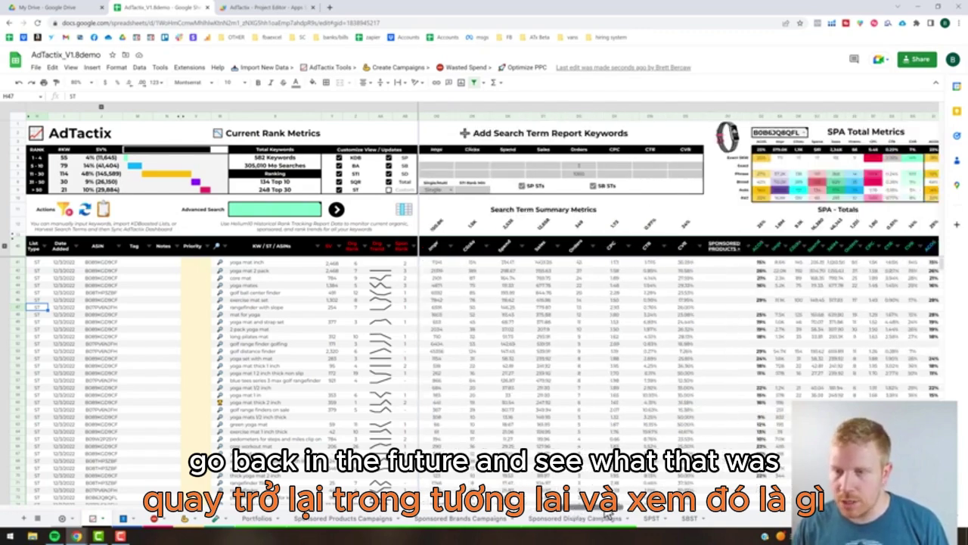
# - Turn off the ST option in Customize View / Updates and apply the column view
pyautogui.hscroll(2, 609, 511)
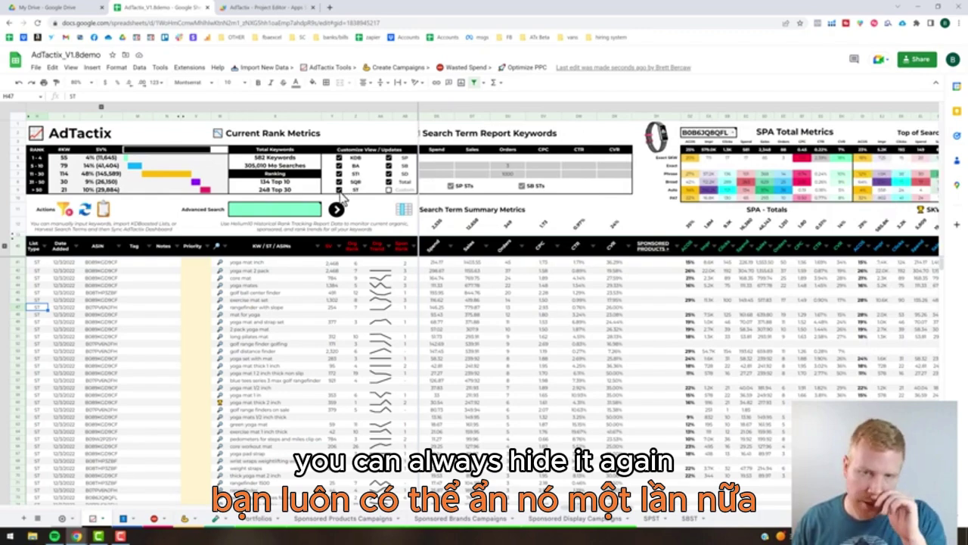
pyautogui.click(405, 211)
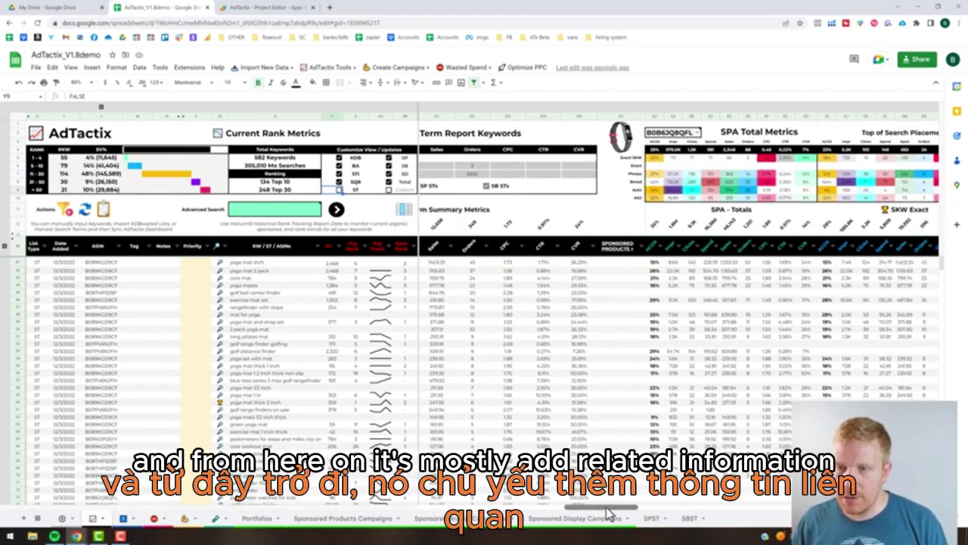
# - Examine the Sponsored Products totals, placement, SKW Exact, Active Check and Add SP Campaigns columns, plus the Wasted Spend tool options
pyautogui.hscroll(2, 609, 514)
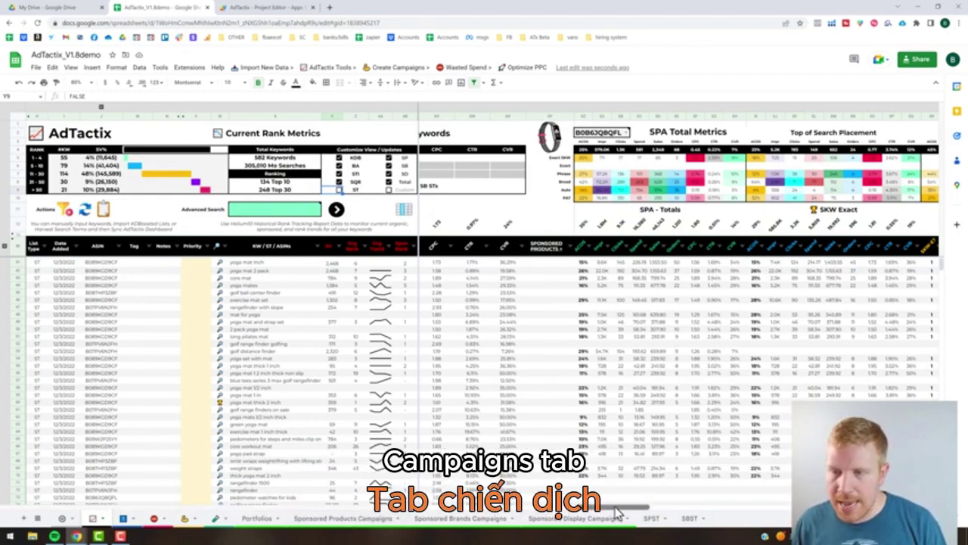
pyautogui.moveTo(622, 513); pyautogui.dragTo(658, 513)
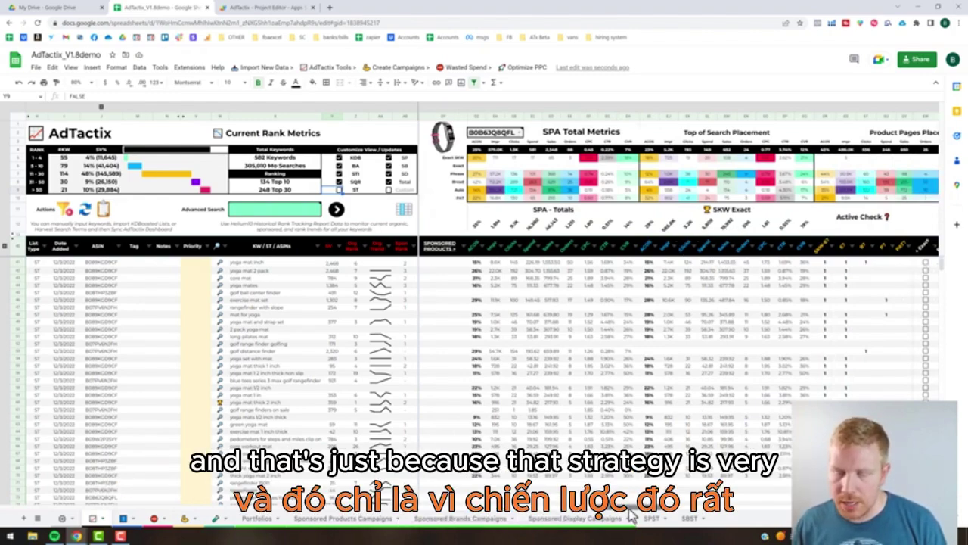
pyautogui.moveTo(638, 514); pyautogui.dragTo(666, 514)
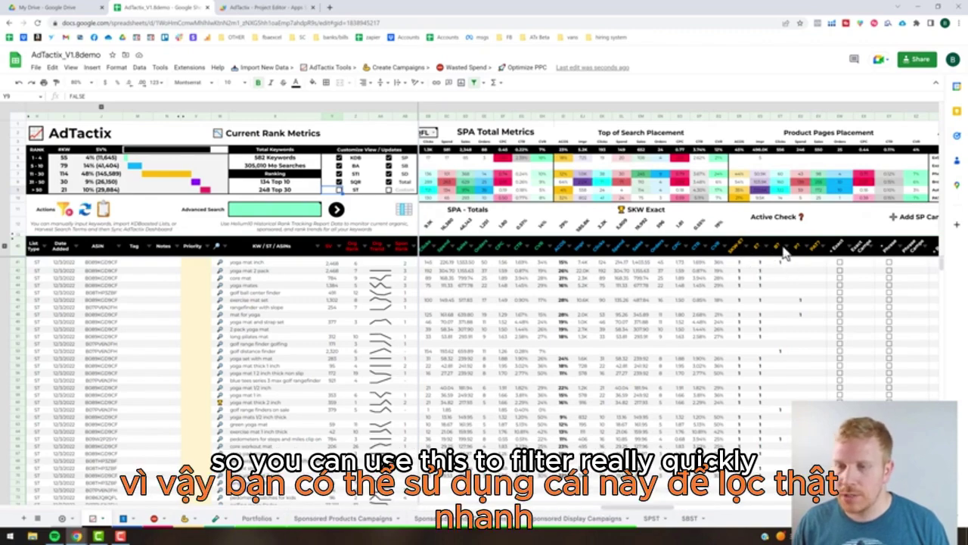
pyautogui.moveTo(665, 513); pyautogui.dragTo(705, 513)
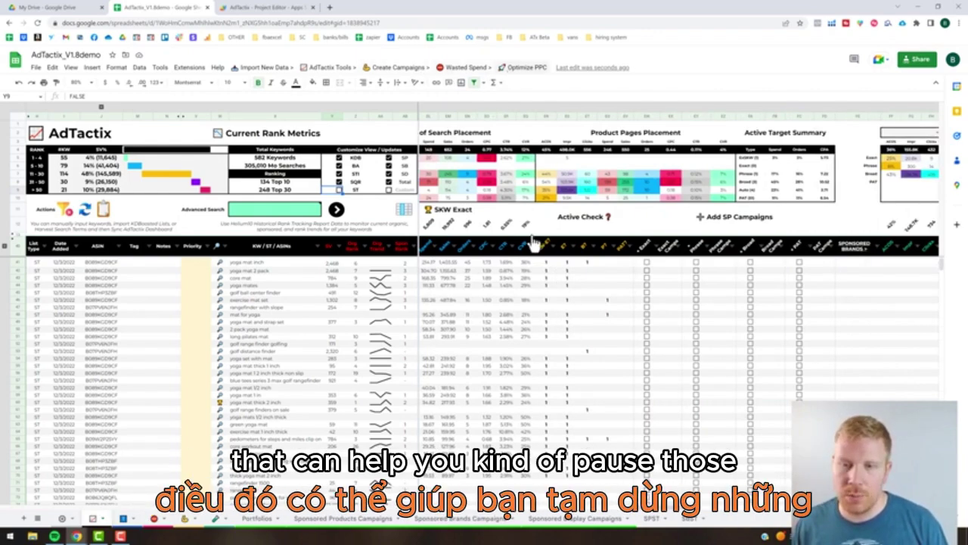
pyautogui.click(511, 70)
pyautogui.moveTo(470, 70)
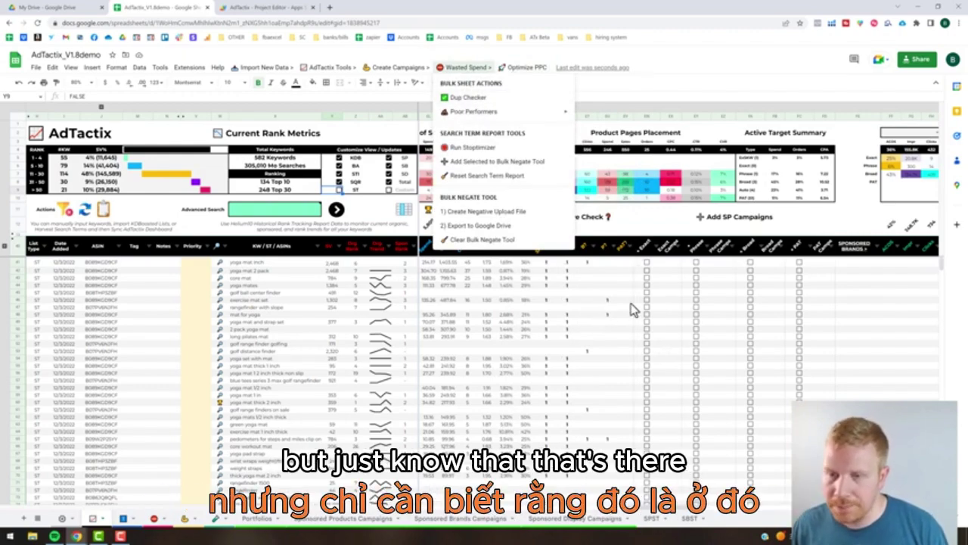
pyautogui.click(624, 263)
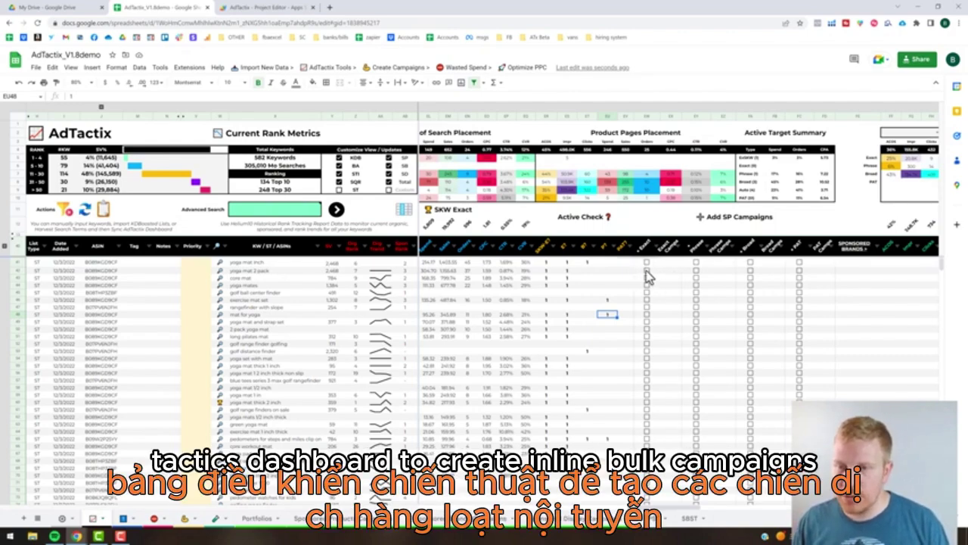
# - Find the "reminder watches for kids" keyword and examine its Sponsored Brands, HSA, Active Check and Add SB HSA Campaigns columns
pyautogui.hscroll(5, 679, 285)
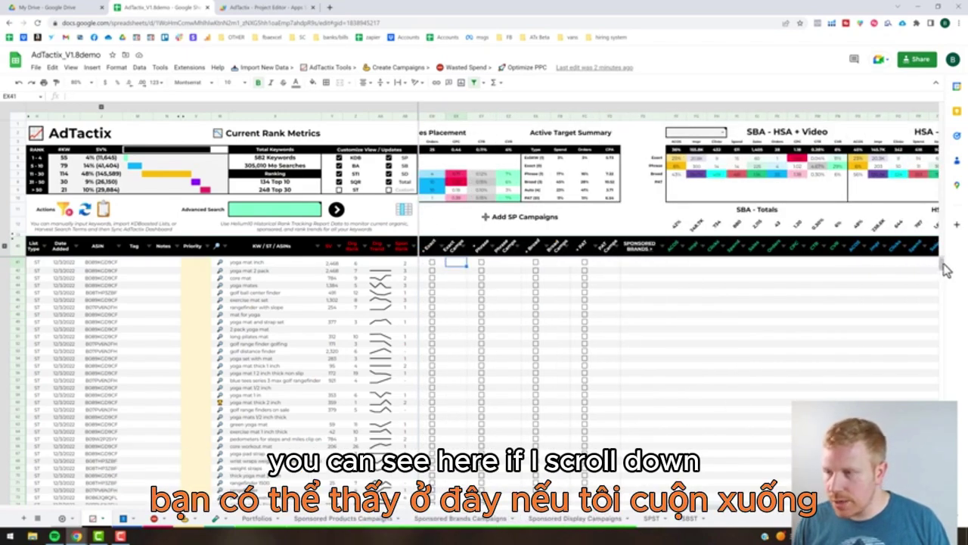
pyautogui.scroll(-3, 944, 274)
pyautogui.scroll(-5, 945, 288)
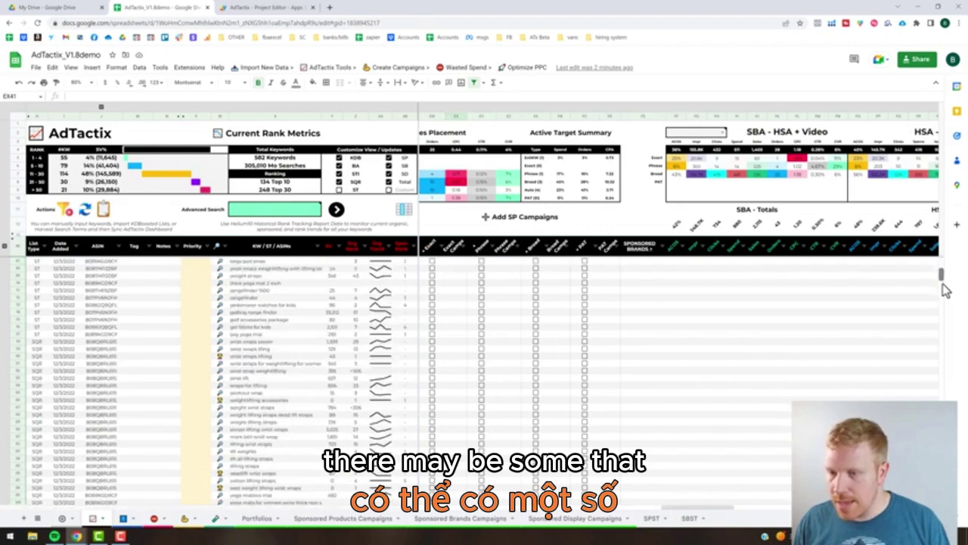
pyautogui.scroll(-5, 757, 287)
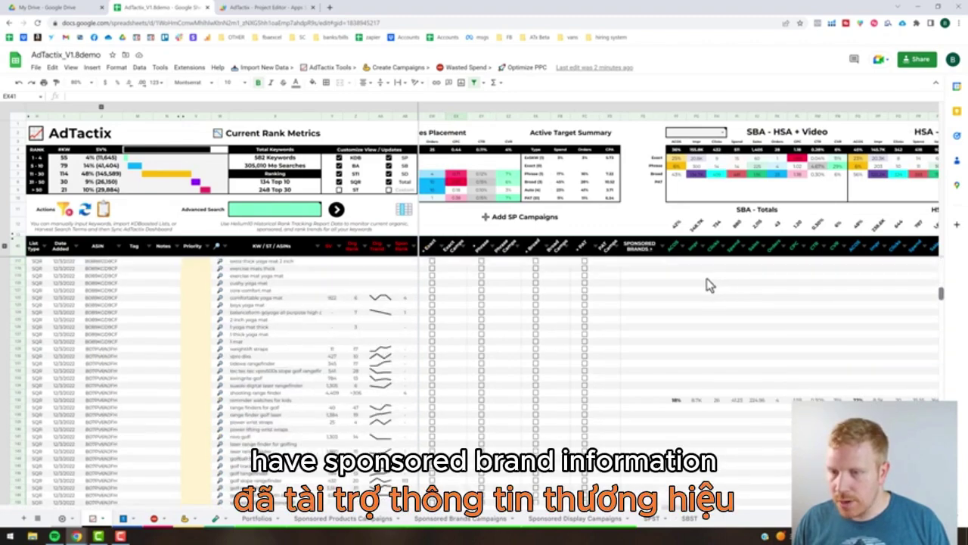
pyautogui.scroll(2, 722, 338)
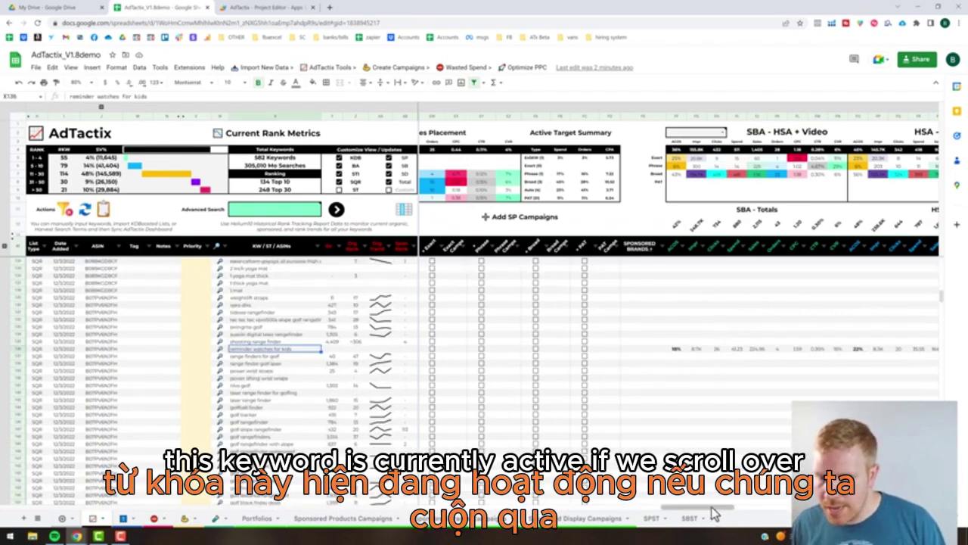
pyautogui.click(771, 513)
pyautogui.click(773, 513)
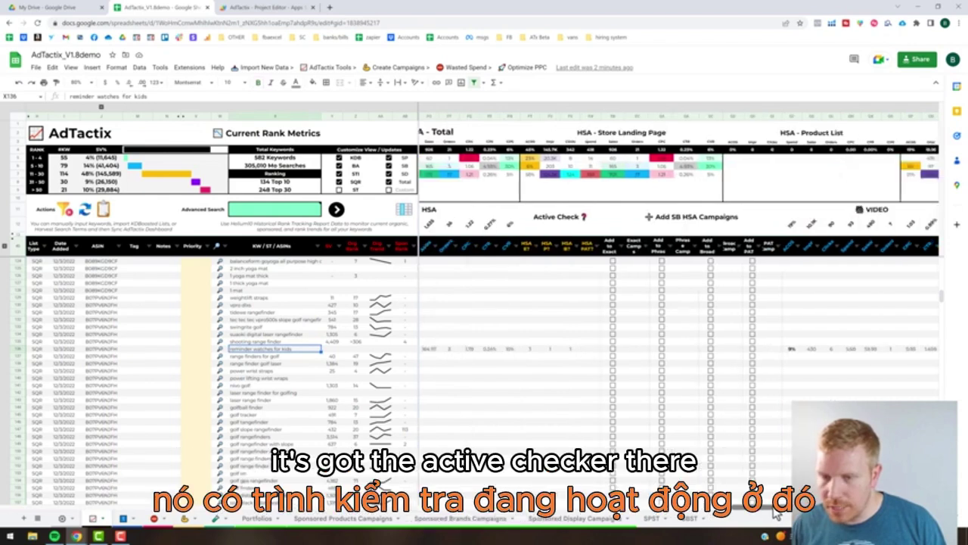
pyautogui.hscroll(-5, 766, 513)
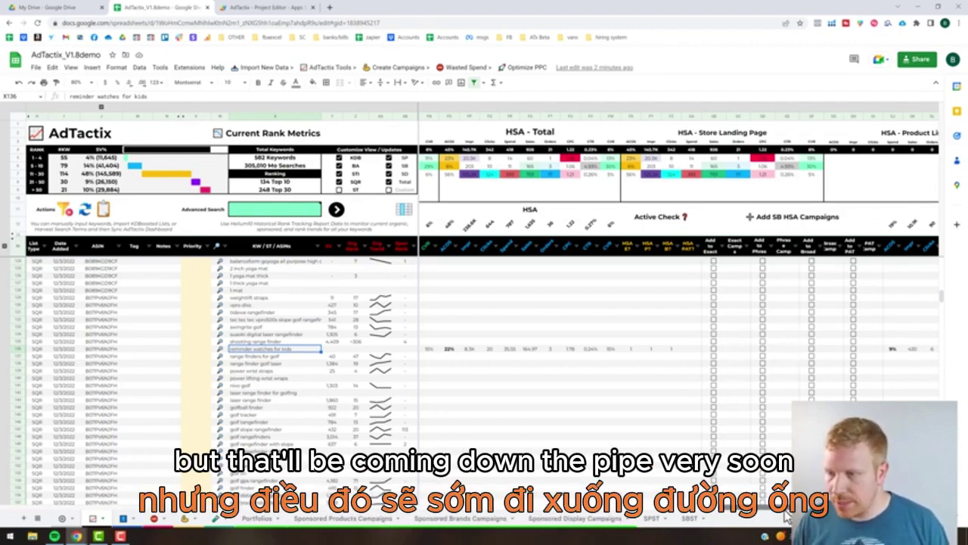
# - Examine the Add SB Video Campaigns columns and the Sponsored Display SDA Contextual Total section for the first keywords
pyautogui.moveTo(772, 509); pyautogui.dragTo(844, 509)
pyautogui.scroll(-5, 640, 277)
pyautogui.hscroll(3, 639, 276)
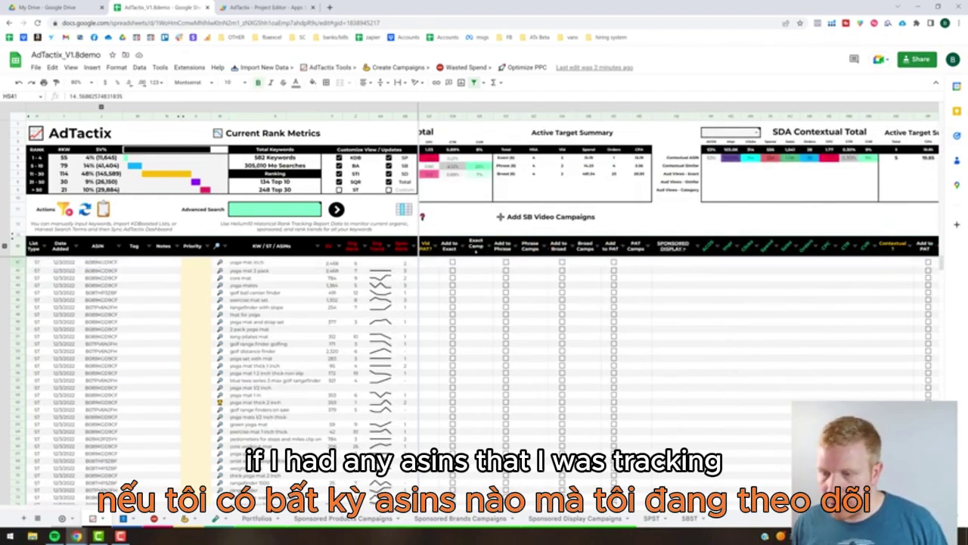
# - Return to the Sponsored Products section, select the Notes cell of "yoga mat inch" and view the Add SP Campaigns columns
pyautogui.hscroll(10, 679, 303)
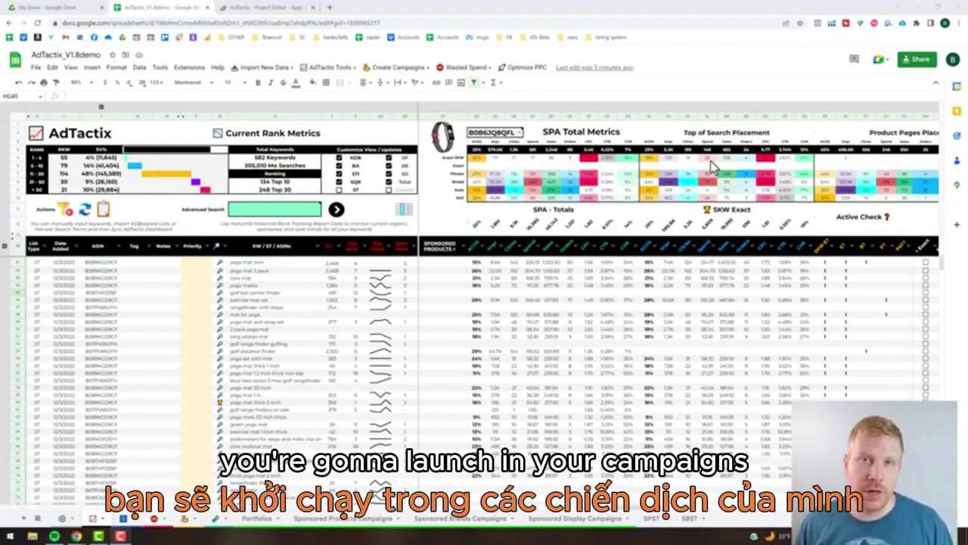
pyautogui.click(174, 262)
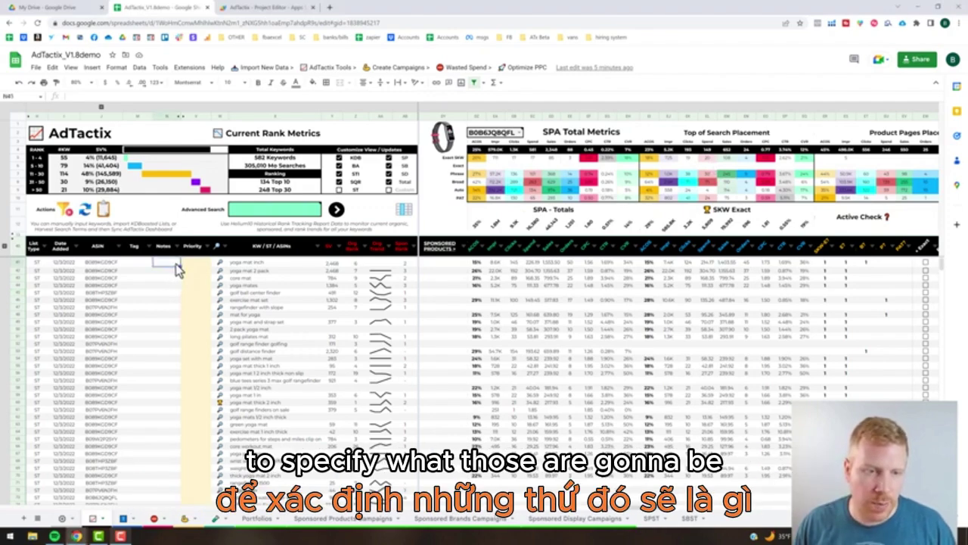
pyautogui.hscroll(5, 666, 224)
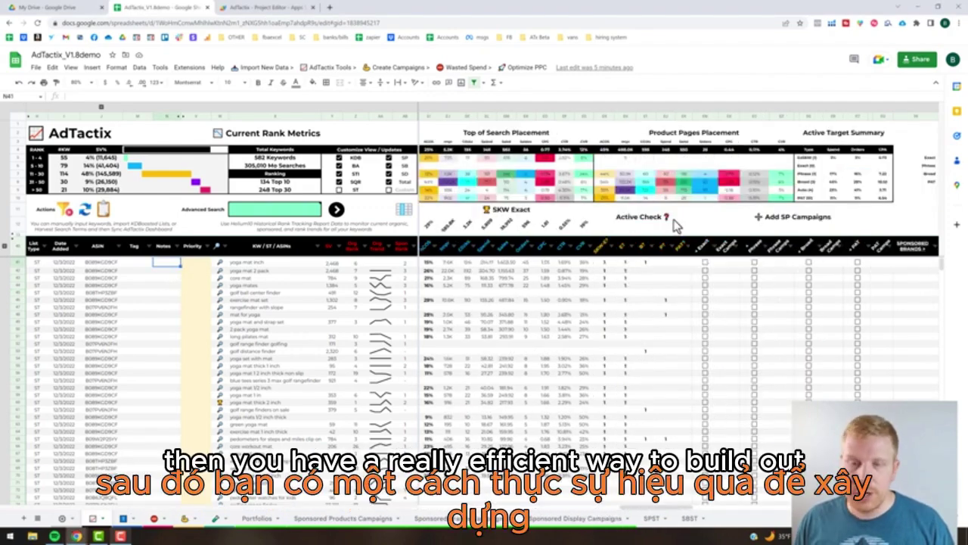